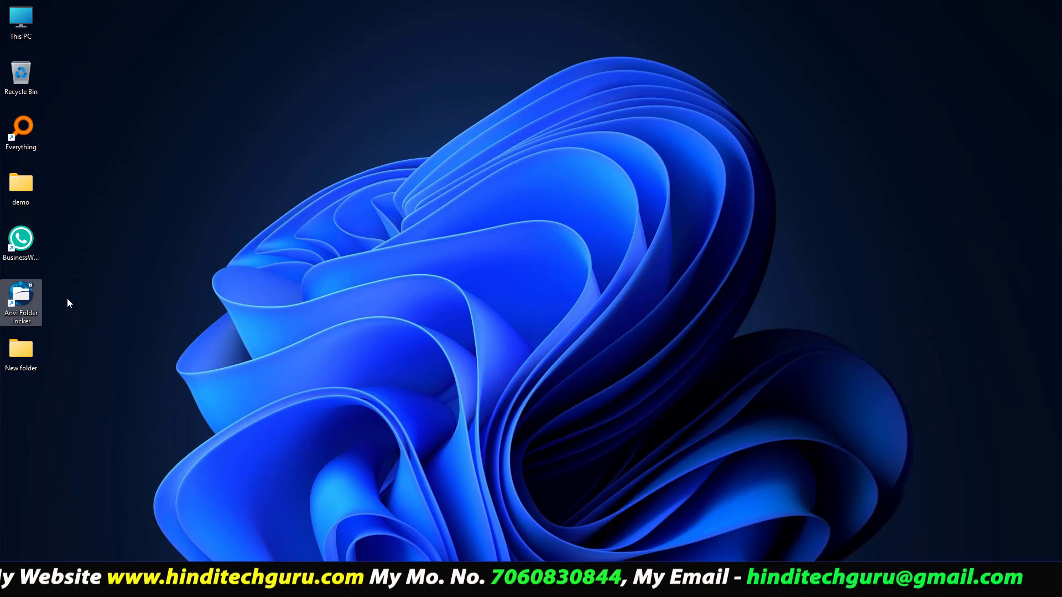
Launch Anvi Folder Locker, create and confirm a master password, and enter the recovery email address.
{"action": "double_click", "coordinate": [27, 296]}
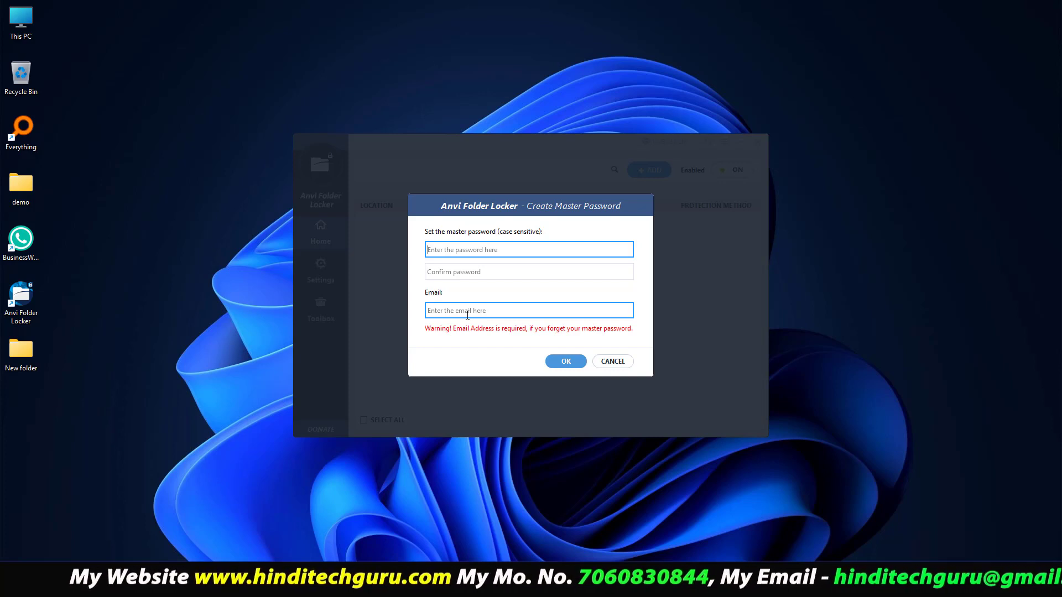
{"action": "left_click", "coordinate": [473, 253]}
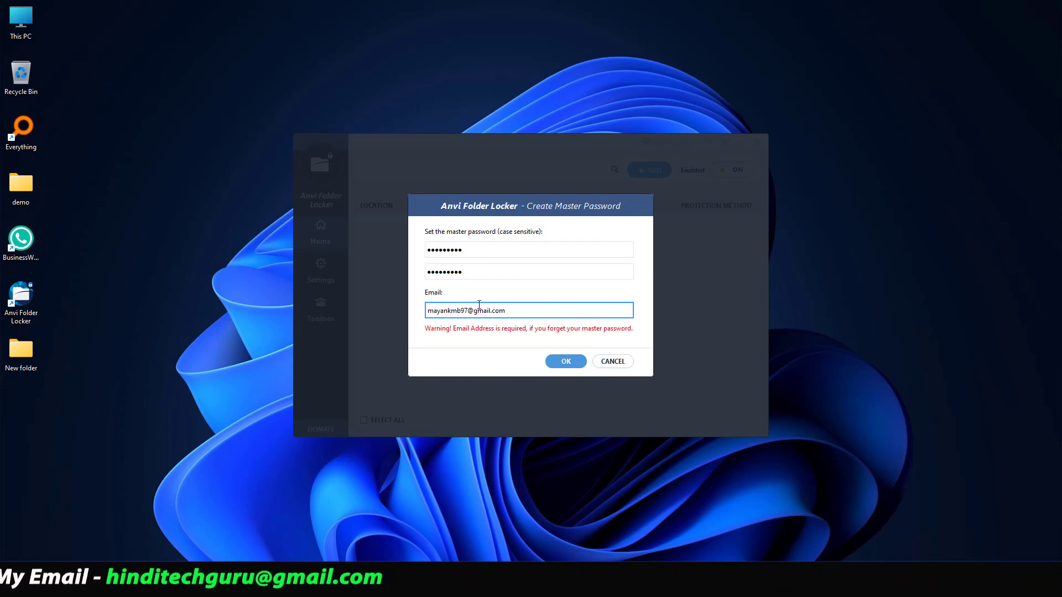
{"action": "left_click", "coordinate": [566, 362]}
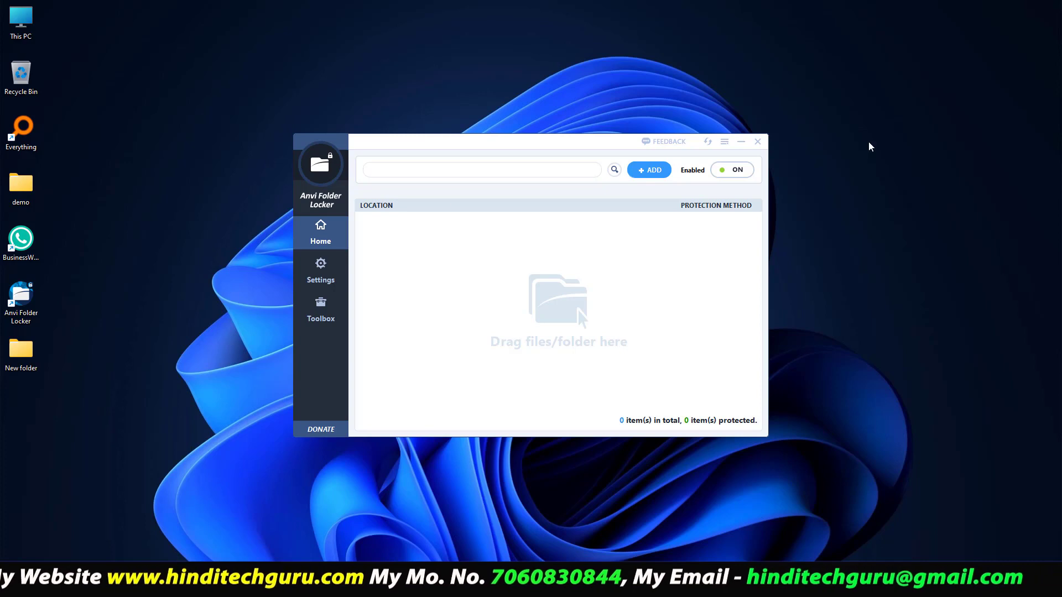
Add the desktop's BusinessWhatsAppSender shortcut to the locker and set its protection method to Password with the default master password.
{"action": "left_click", "coordinate": [650, 175]}
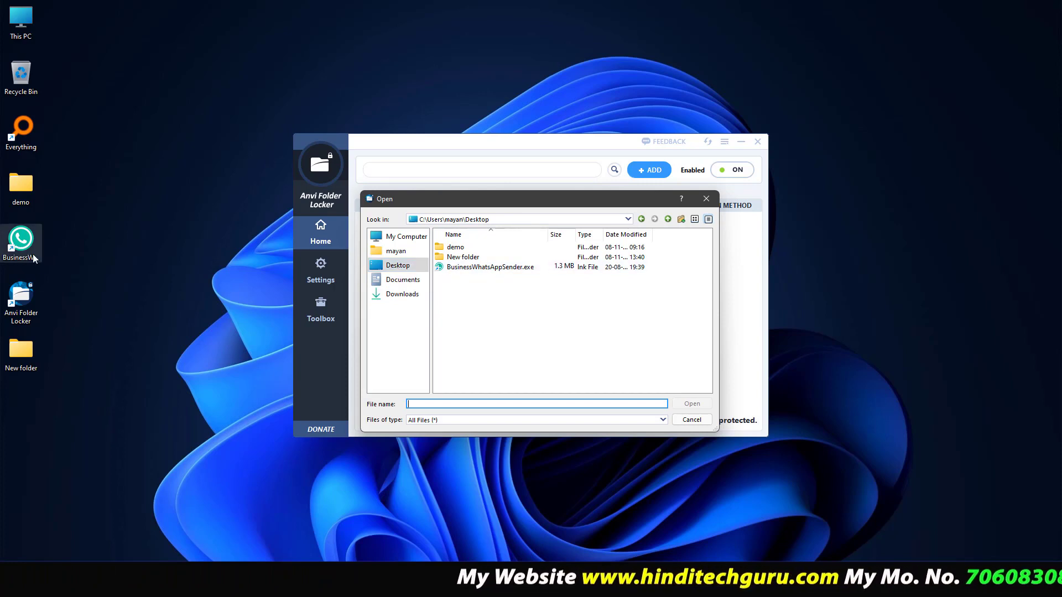
{"action": "double_click", "coordinate": [487, 267]}
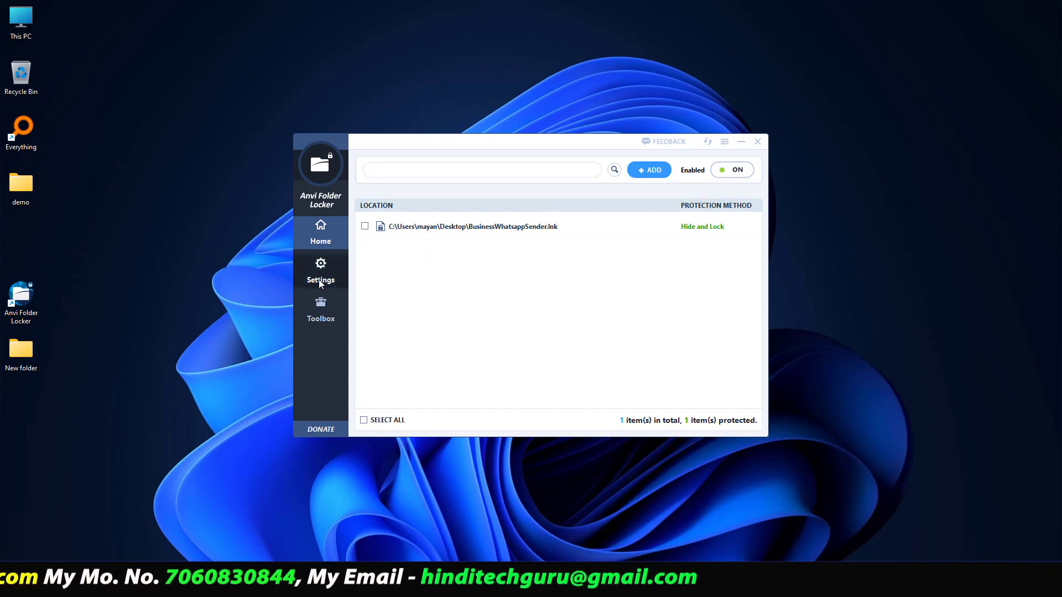
{"action": "left_click", "coordinate": [719, 227]}
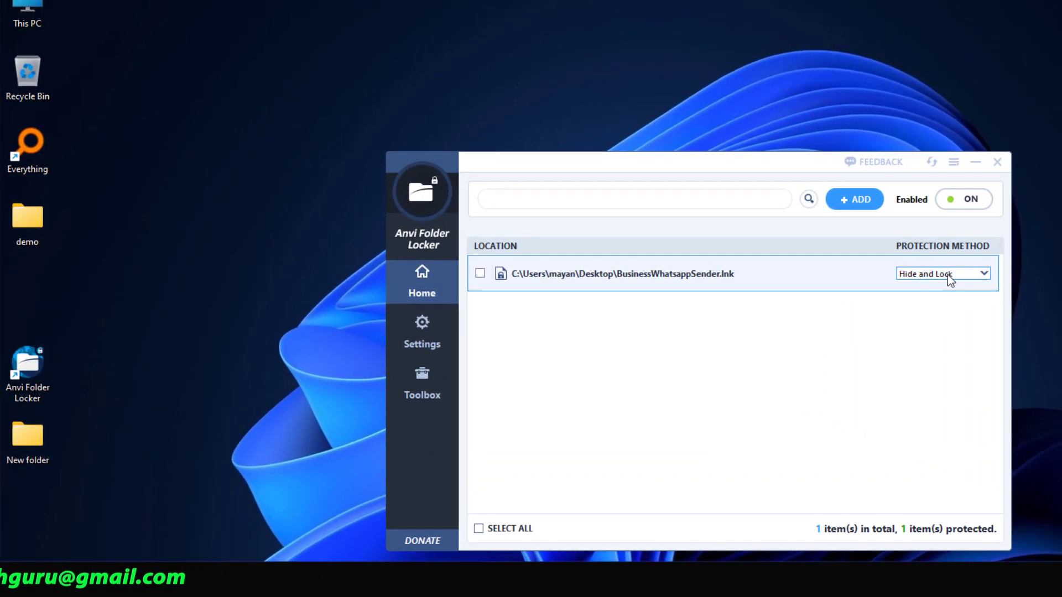
{"action": "left_click", "coordinate": [948, 274]}
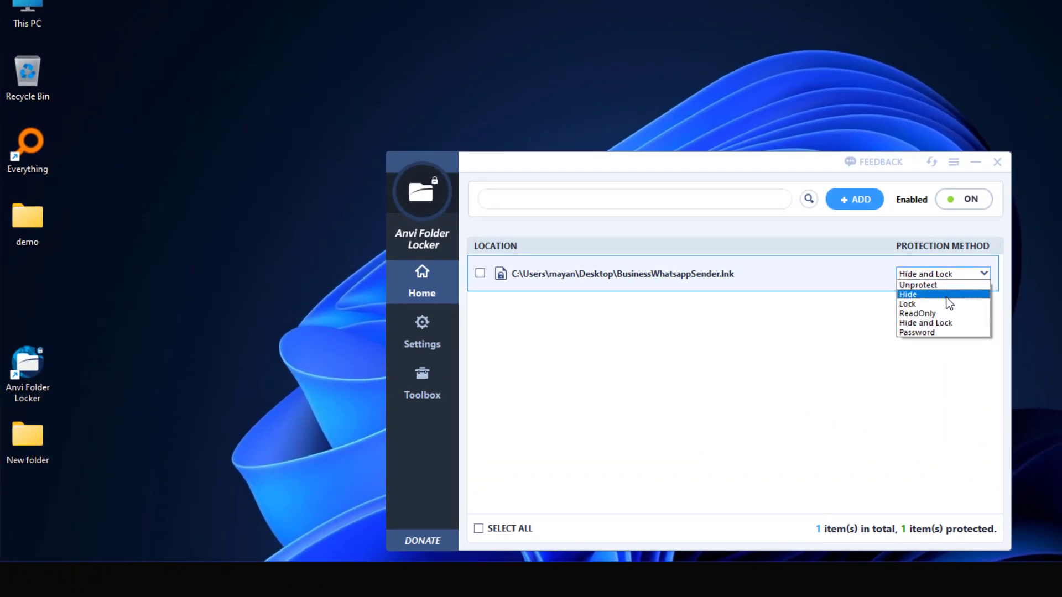
{"action": "left_click", "coordinate": [911, 332]}
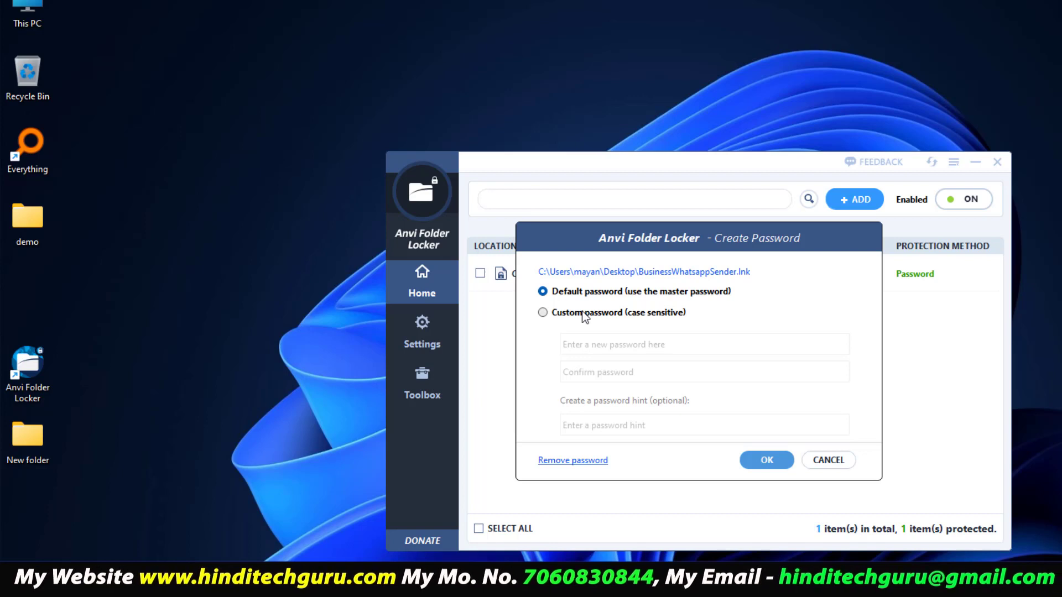
{"action": "left_click", "coordinate": [542, 313]}
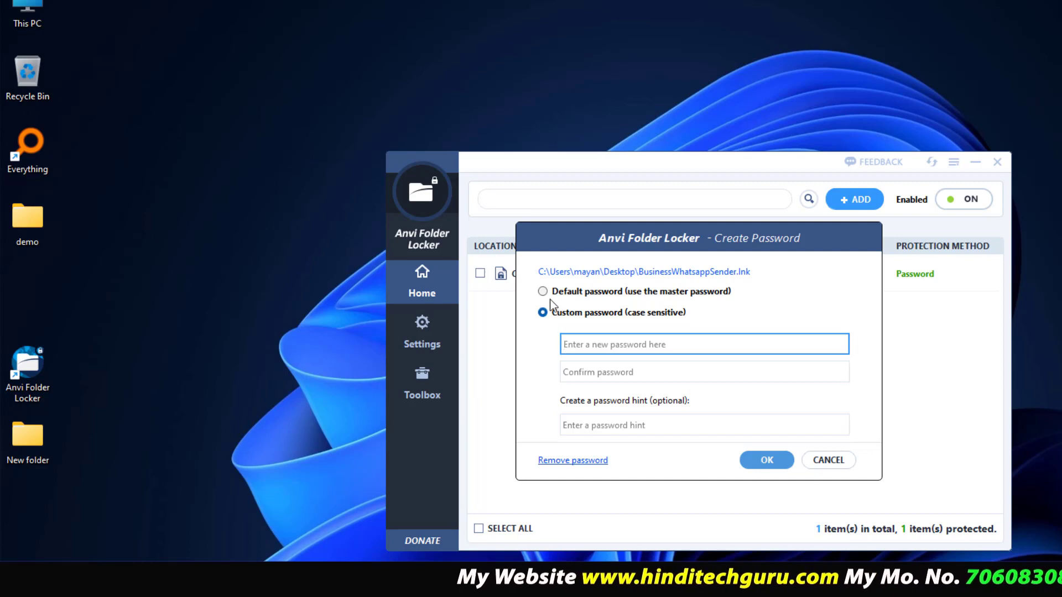
{"action": "left_click", "coordinate": [545, 297]}
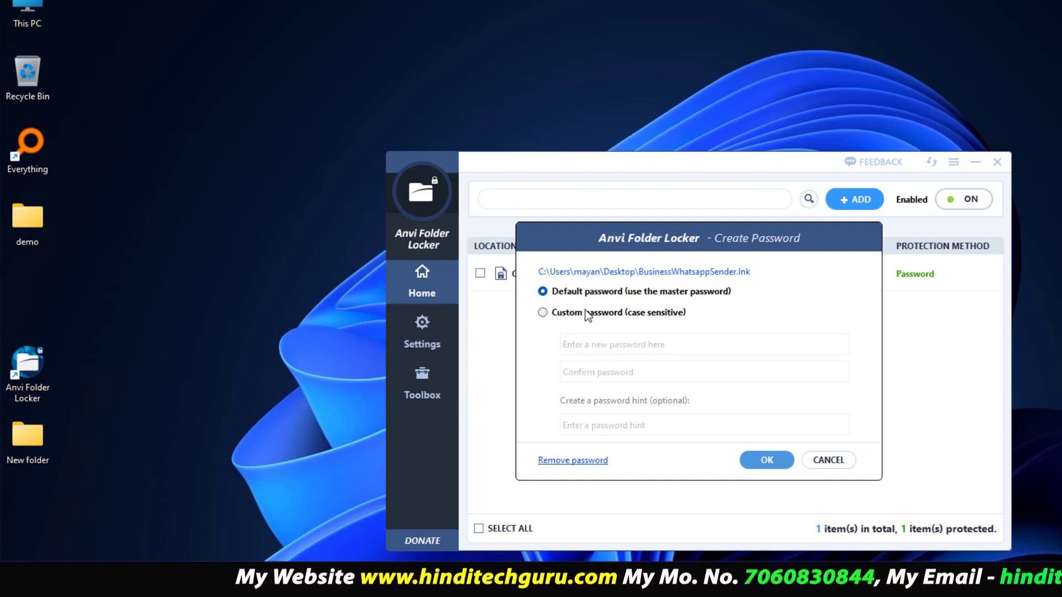
{"action": "left_click", "coordinate": [764, 462]}
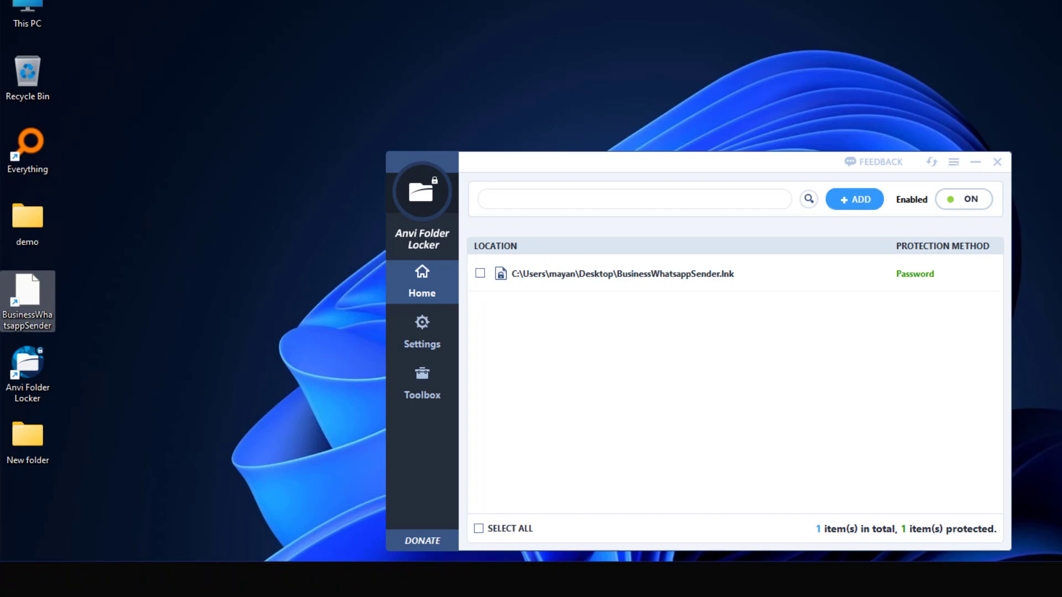
Close the locker and try to open the protected BusinessWhatsappSender shortcut on the desktop.
{"action": "left_click", "coordinate": [998, 163]}
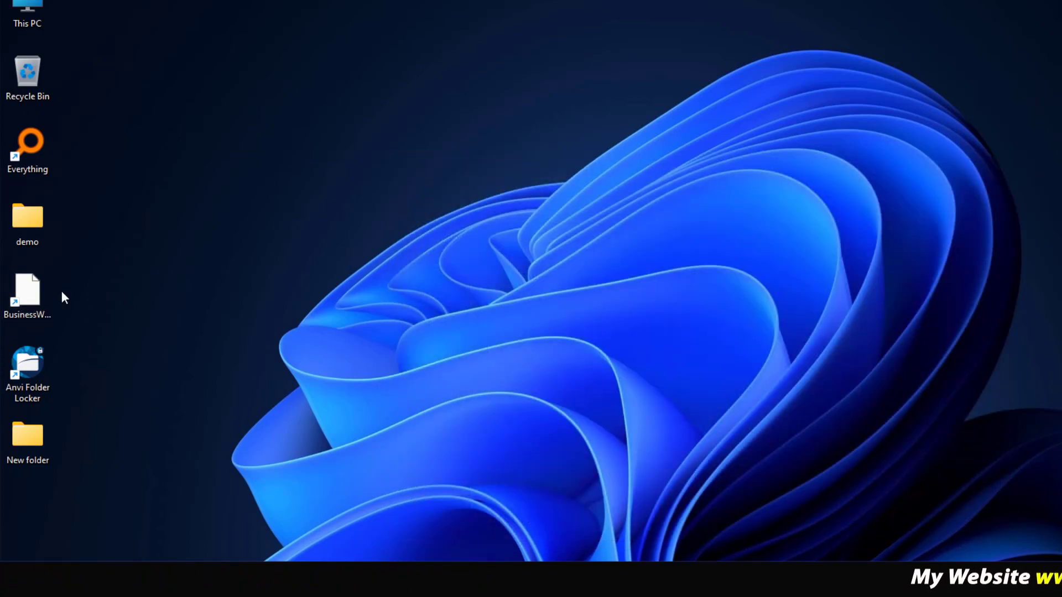
{"action": "left_click", "coordinate": [29, 298]}
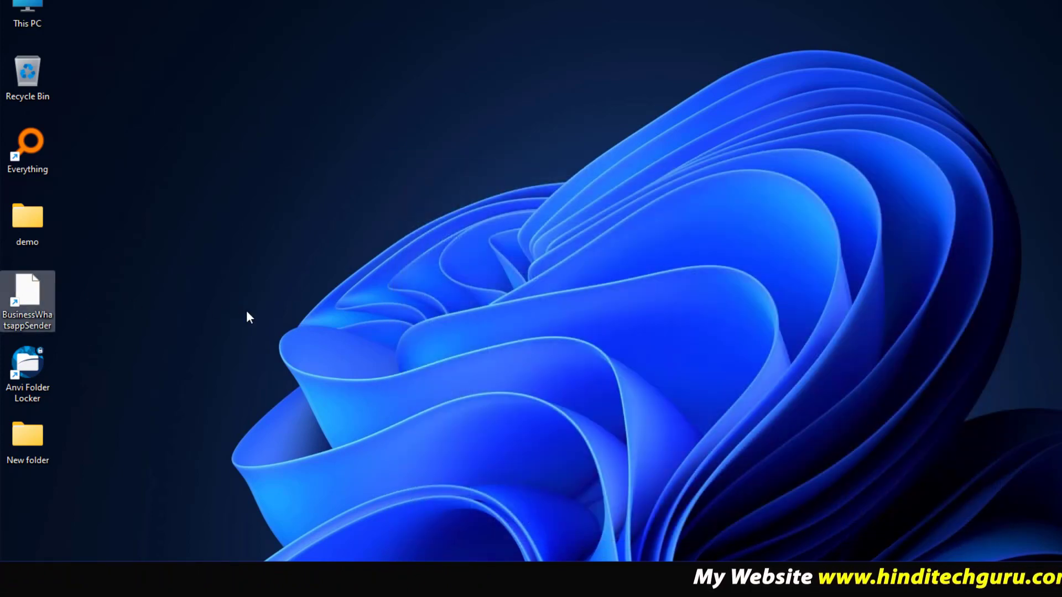
{"action": "left_click", "coordinate": [273, 308]}
{"action": "left_click", "coordinate": [48, 292]}
{"action": "left_click", "coordinate": [315, 283]}
{"action": "right_click", "coordinate": [317, 329]}
Reopen Anvi Folder Locker from the desktop and log in with the master password.
{"action": "left_click", "coordinate": [34, 379]}
{"action": "double_click", "coordinate": [36, 371]}
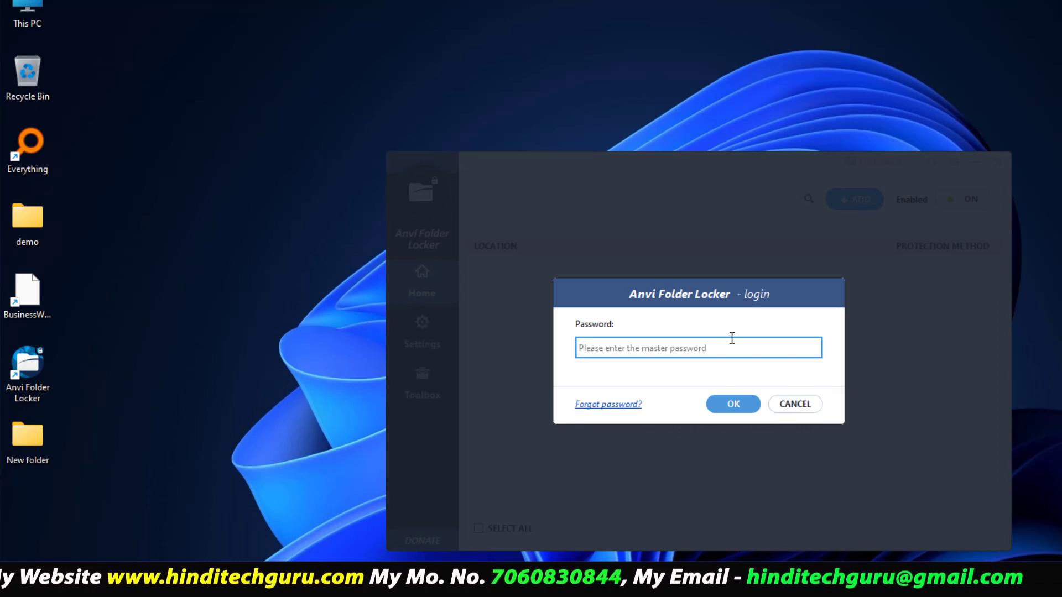
{"action": "key", "text": "ctrl+v"}
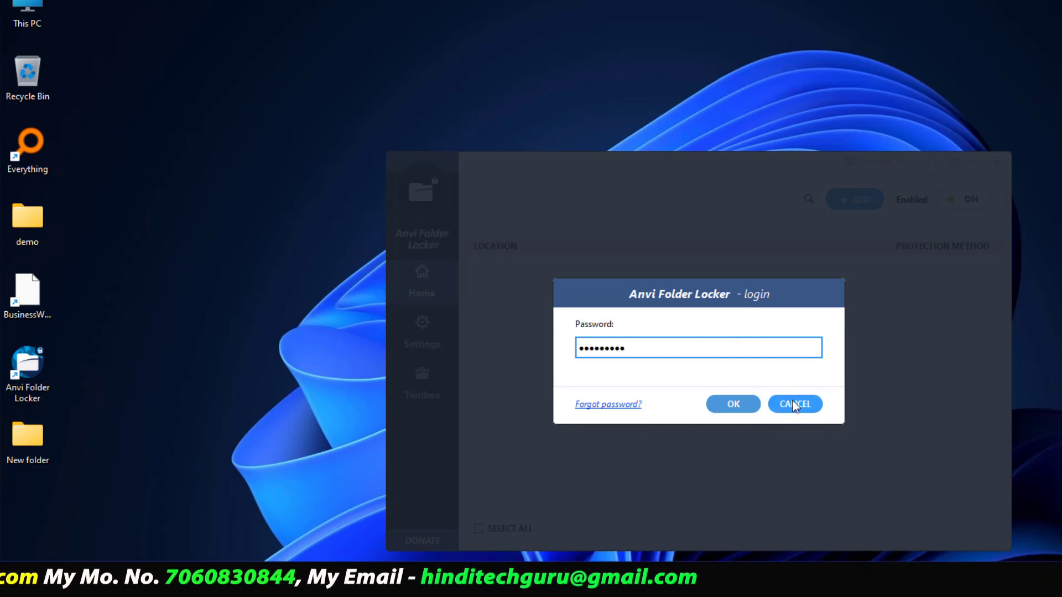
{"action": "left_click", "coordinate": [726, 400]}
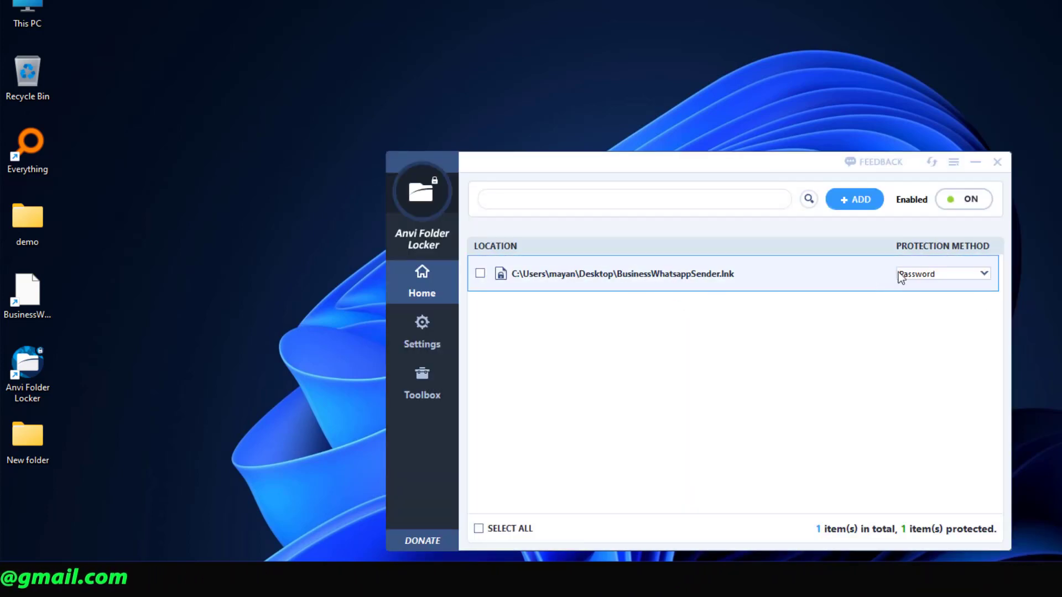
Set the BusinessWhatsappSender shortcut's protection method to Unprotect and close the locker.
{"action": "left_click", "coordinate": [859, 280]}
{"action": "left_click", "coordinate": [935, 274]}
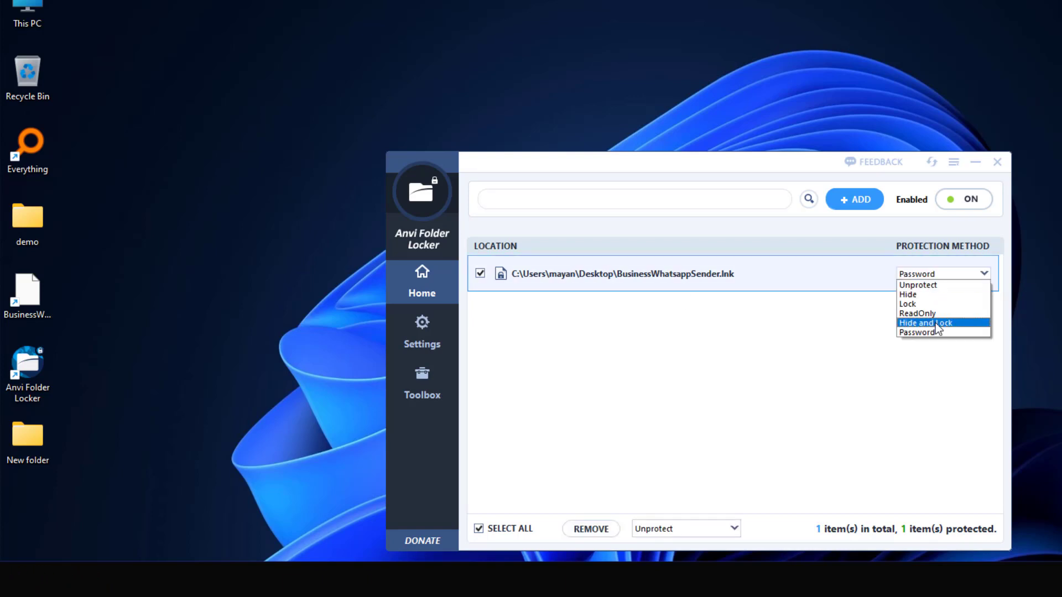
{"action": "left_click", "coordinate": [934, 286]}
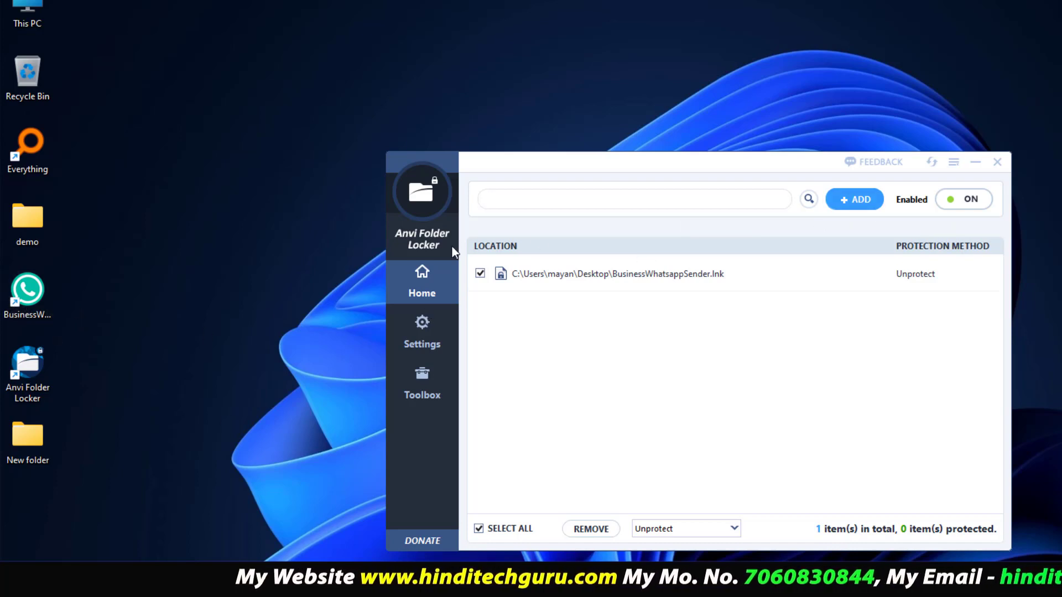
{"action": "left_click", "coordinate": [997, 162]}
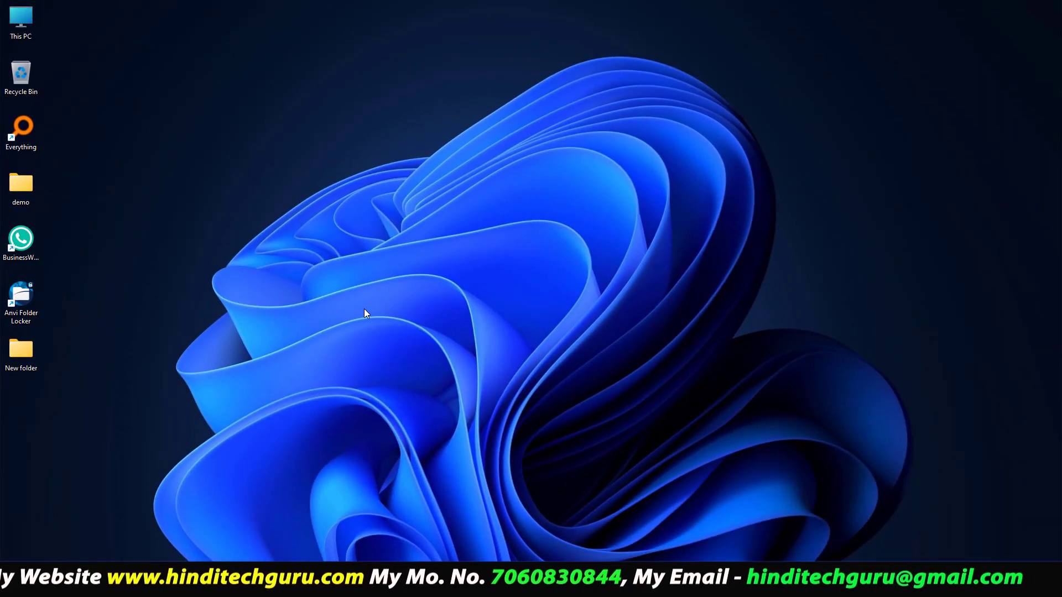
Search Windows for "pho" and open the file location of Adobe Photoshop 2020.
{"action": "key", "text": "super"}
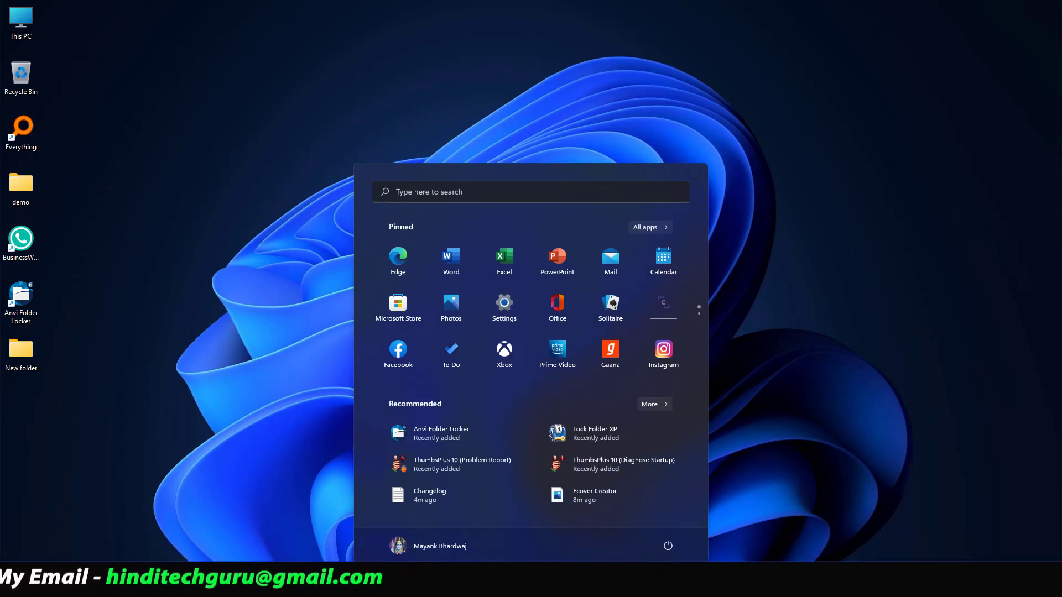
{"action": "left_click", "coordinate": [498, 192]}
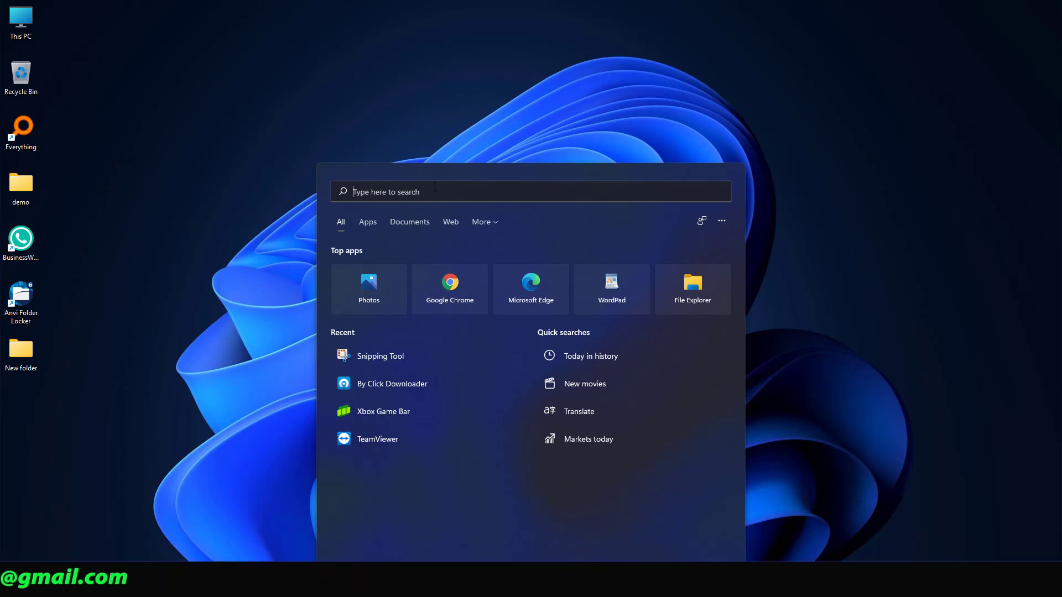
{"action": "type", "text": "pho"}
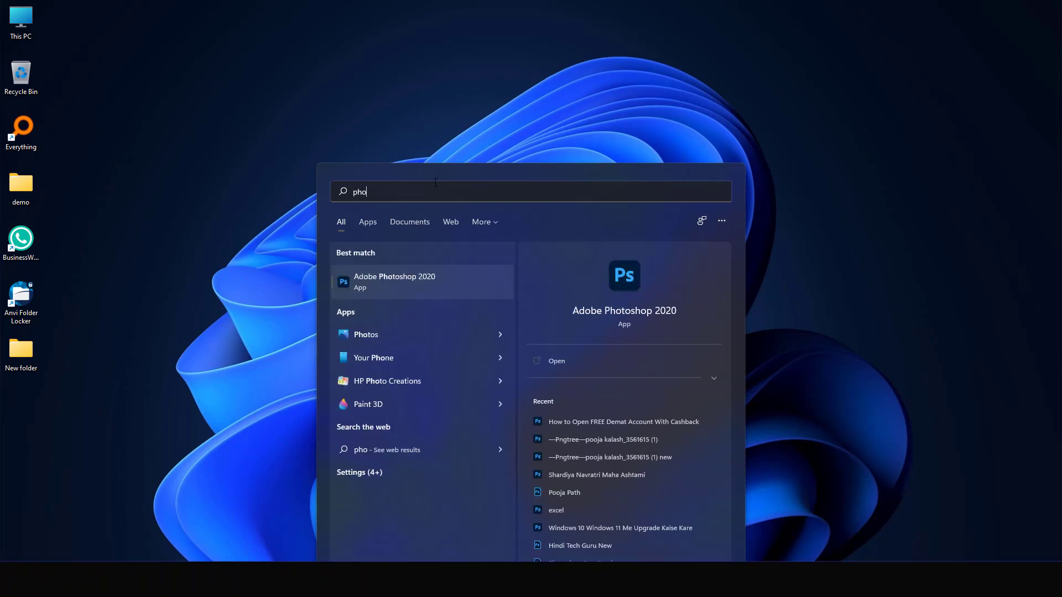
{"action": "right_click", "coordinate": [392, 279]}
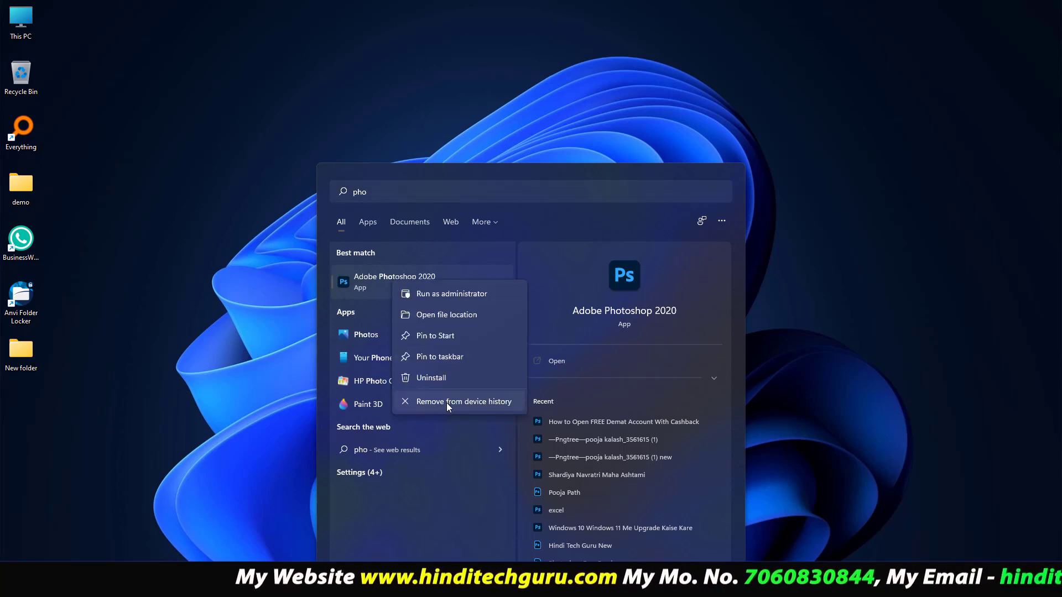
{"action": "left_click", "coordinate": [441, 315]}
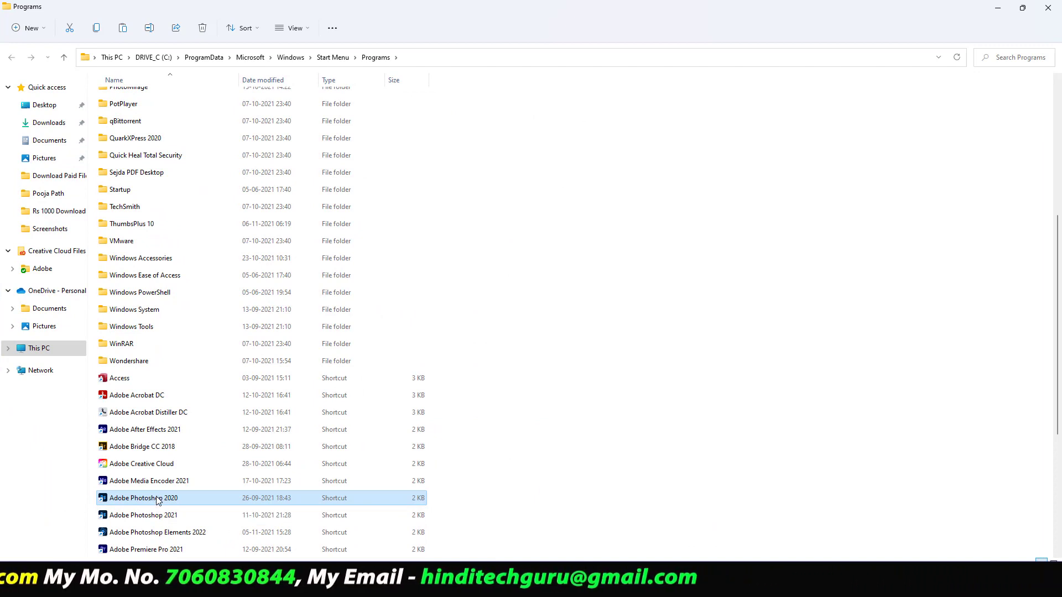
Lock the Adobe Photoshop 2020 shortcut with Anvi Folder Locker, logging in with the master password.
{"action": "right_click", "coordinate": [157, 500]}
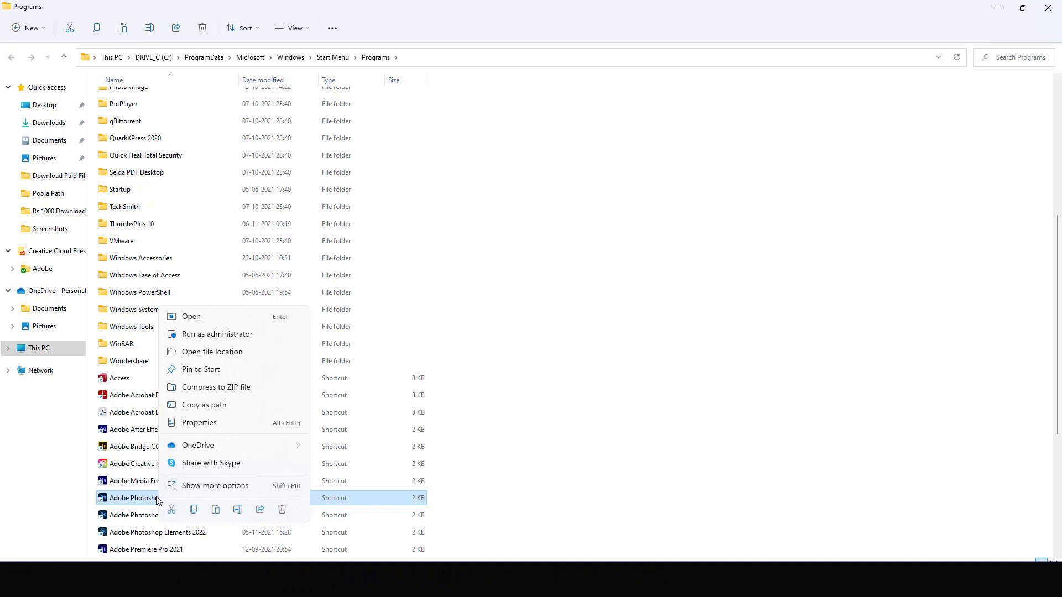
{"action": "left_click", "coordinate": [198, 489]}
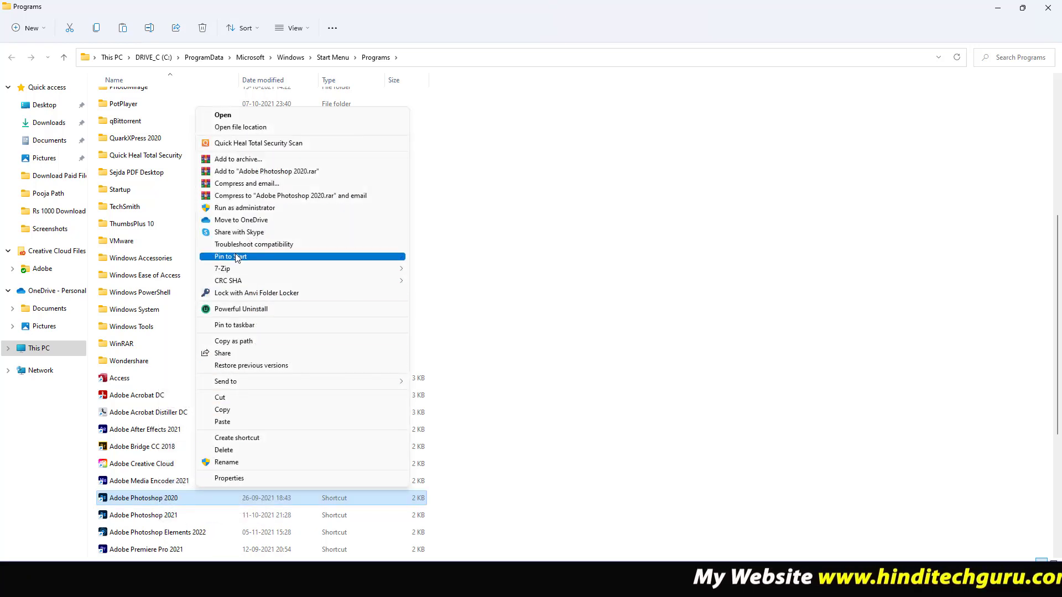
{"action": "left_click", "coordinate": [248, 296]}
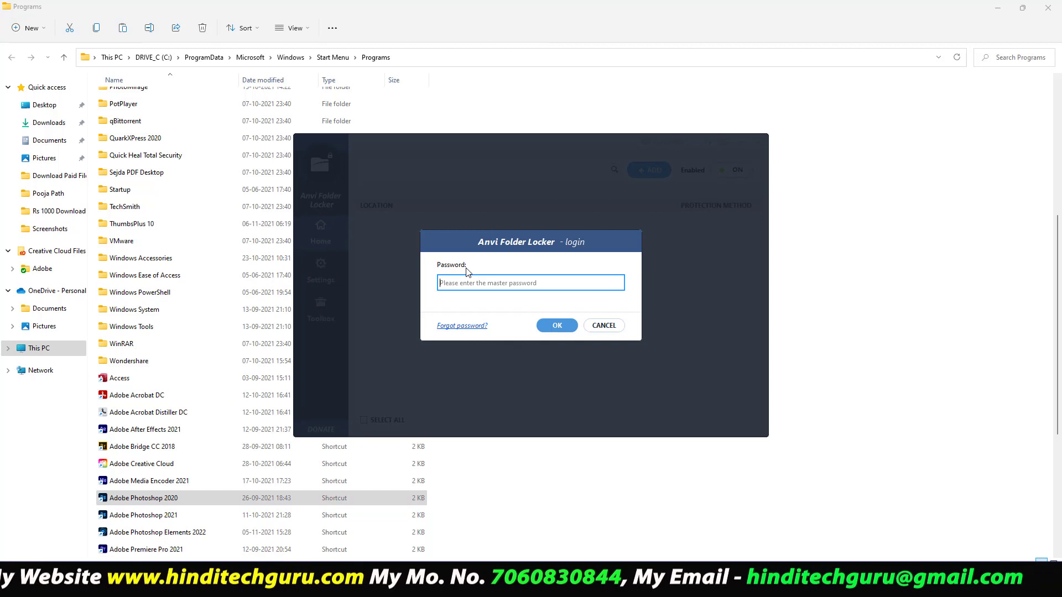
{"action": "type", "text": "******"}
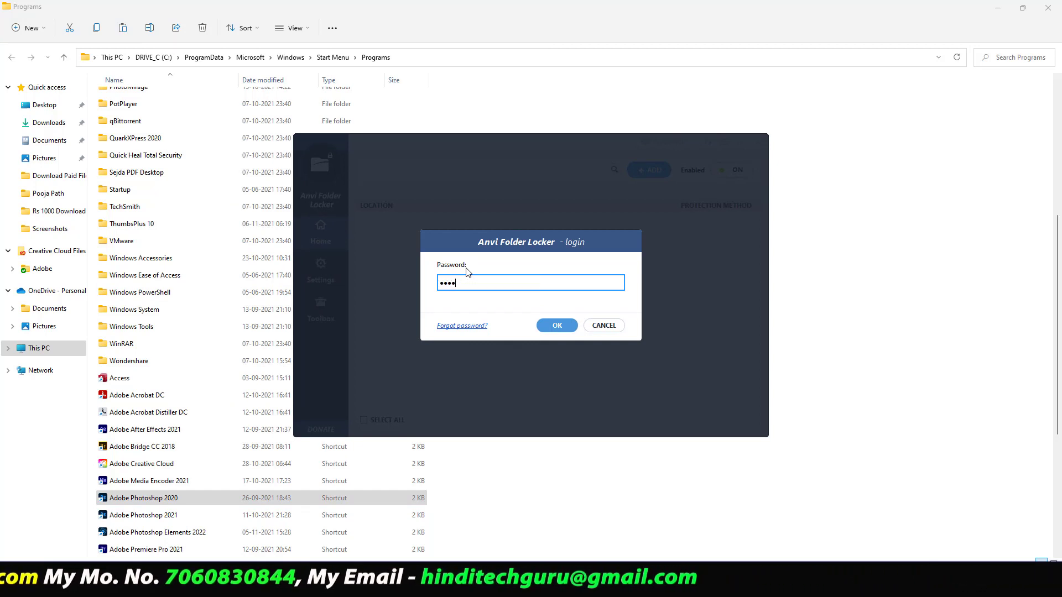
{"action": "type", "text": "*"}
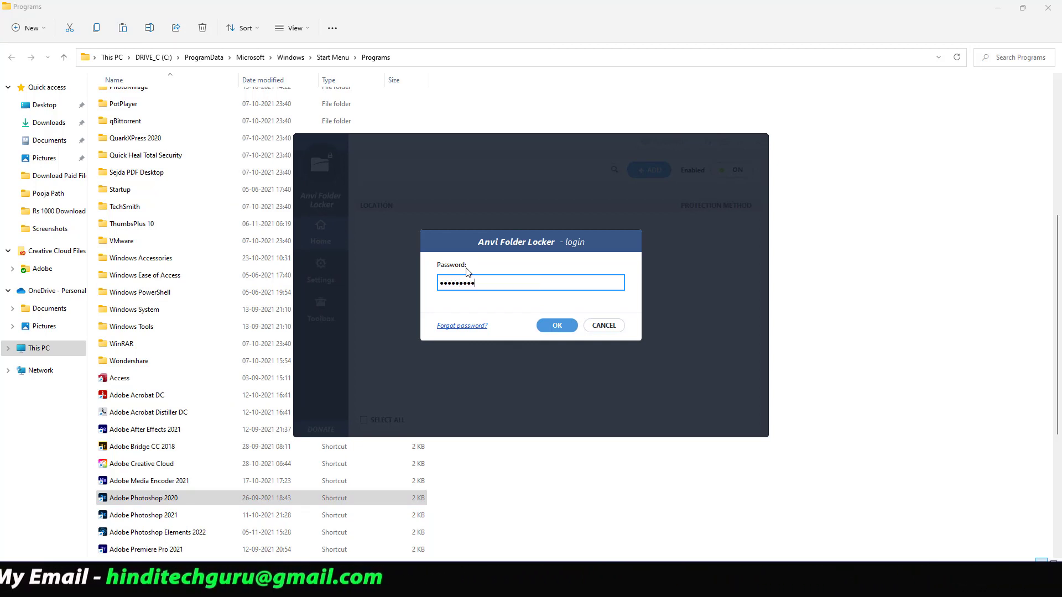
{"action": "left_click", "coordinate": [558, 326]}
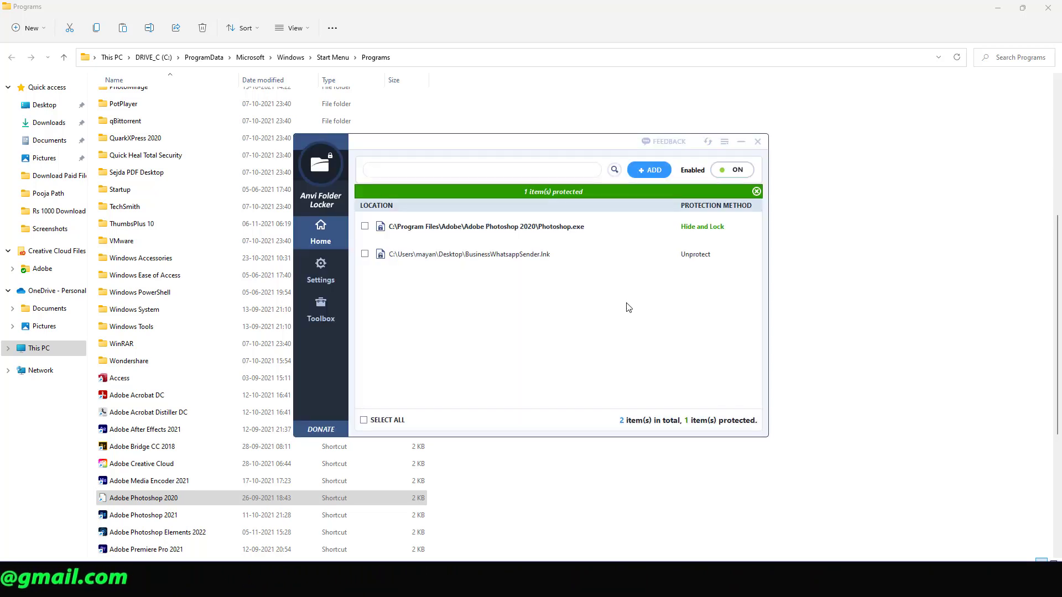
Remove the Photoshop.exe and BusinessWhatsappSender.lnk entries from the locker's item list.
{"action": "mouse_move", "coordinate": [719, 235]}
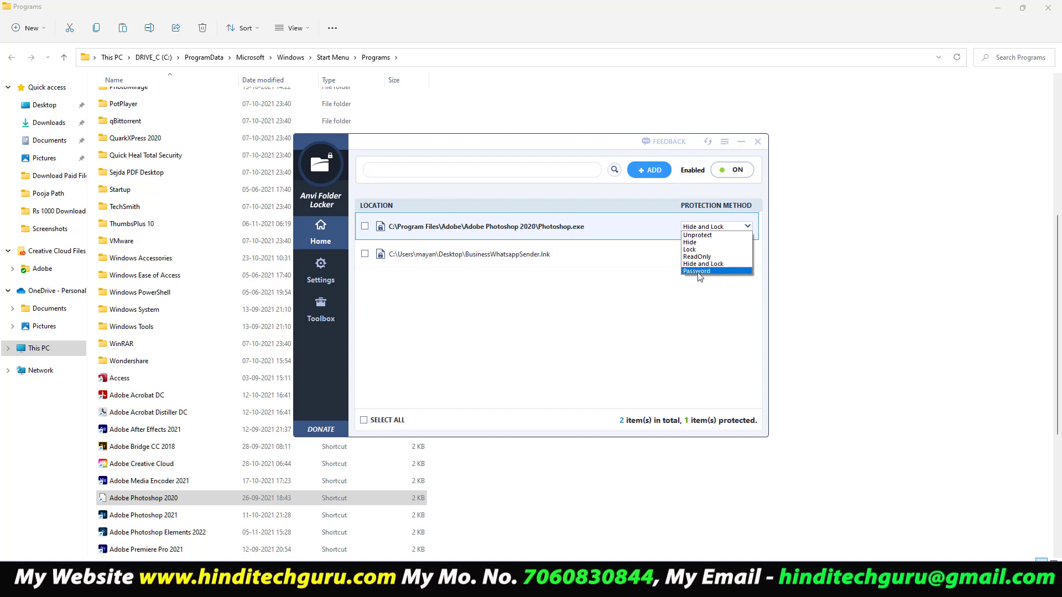
{"action": "left_click", "coordinate": [659, 321]}
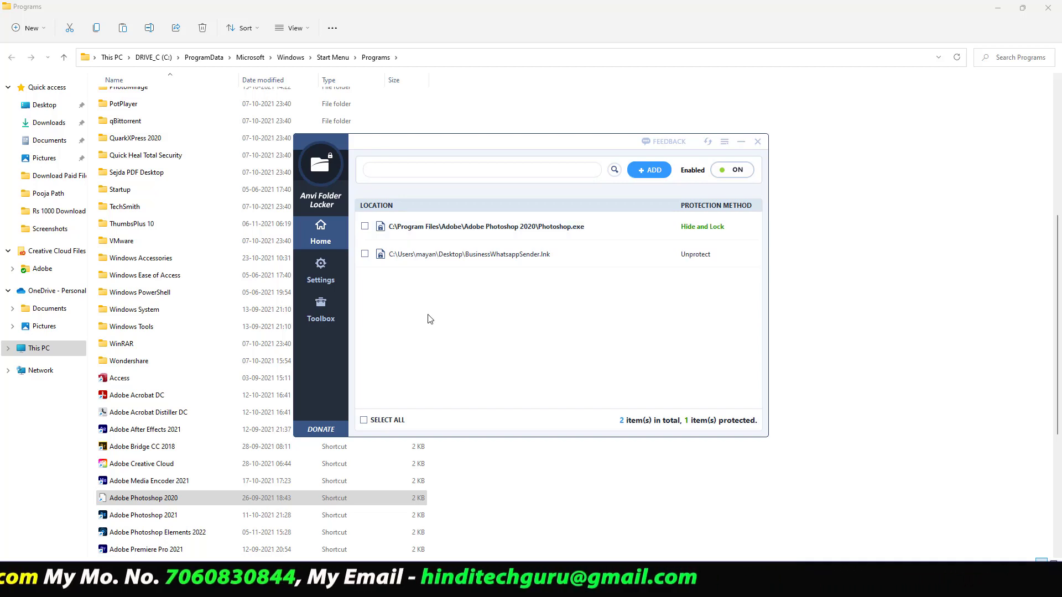
{"action": "left_click", "coordinate": [365, 227]}
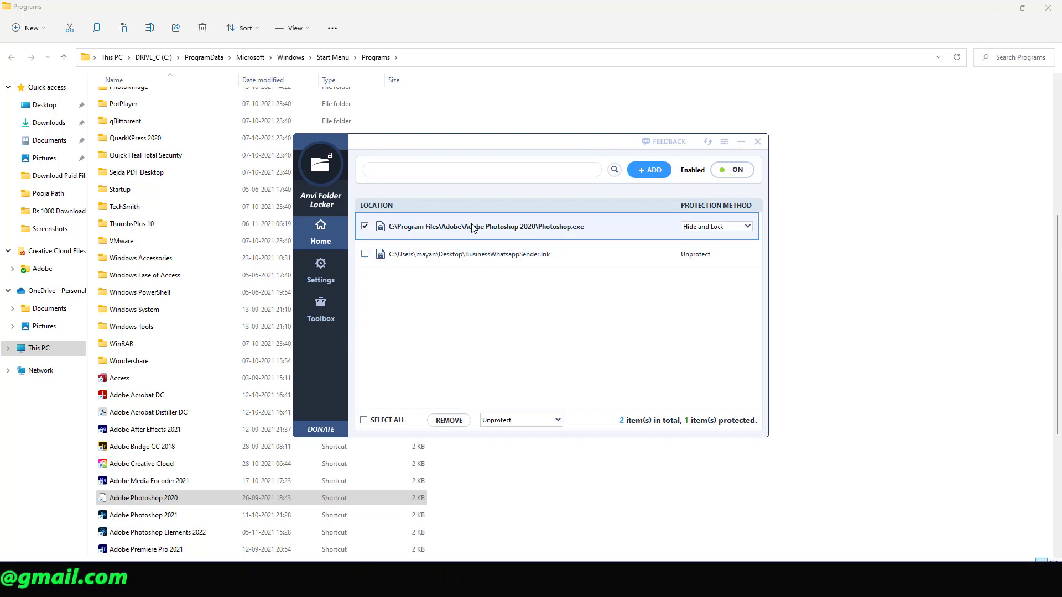
{"action": "left_click", "coordinate": [444, 422]}
{"action": "left_click", "coordinate": [365, 227]}
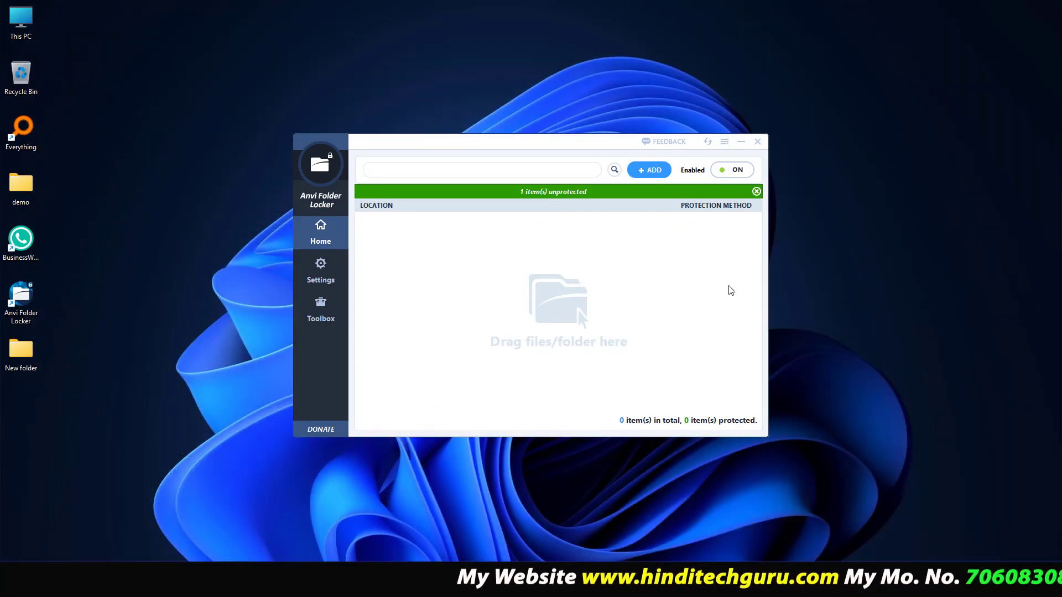
Open the file selection dialog for adding an item to protect.
{"action": "left_click", "coordinate": [648, 170]}
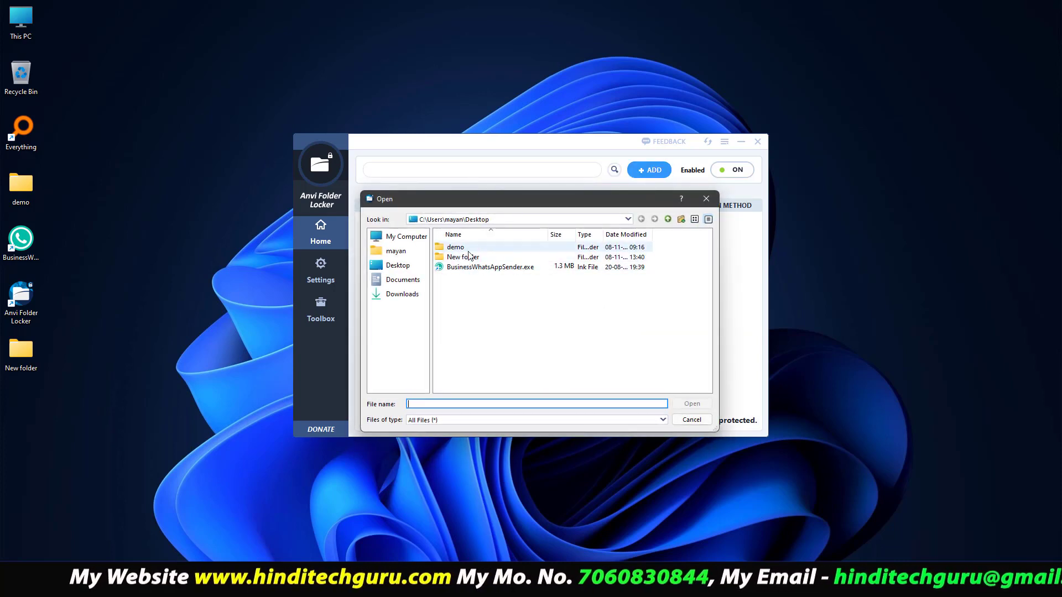